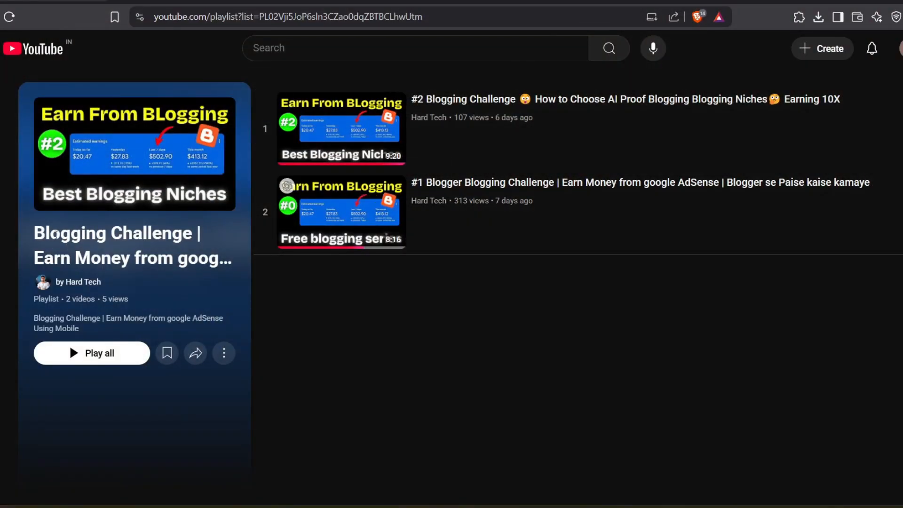
drag(32, 233, 200, 261)
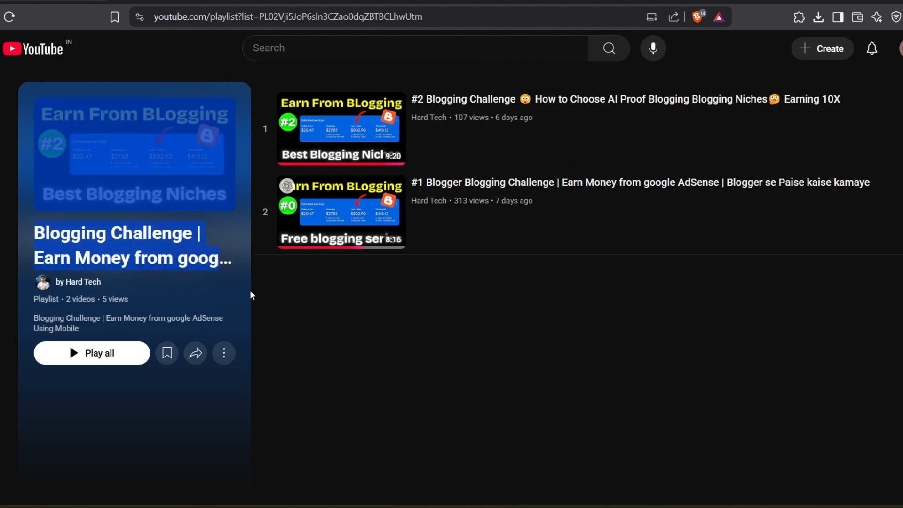
click(280, 355)
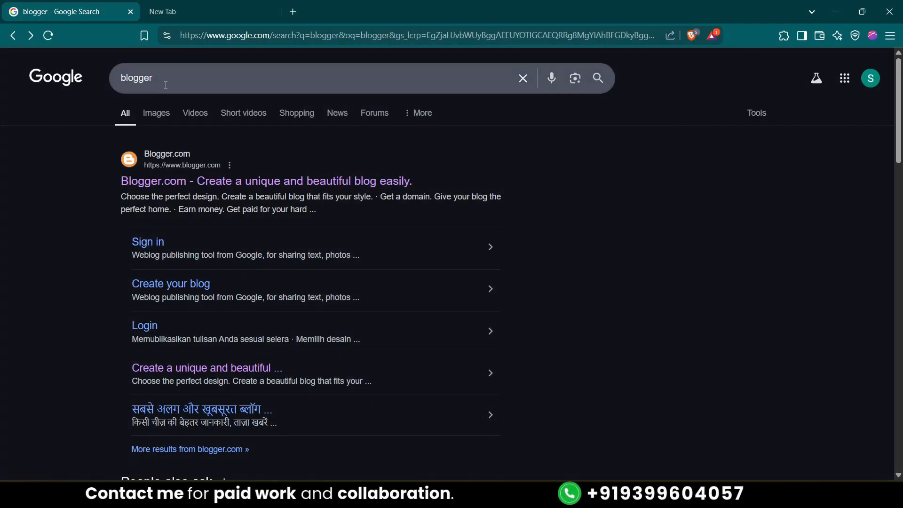
drag(187, 77, 100, 80)
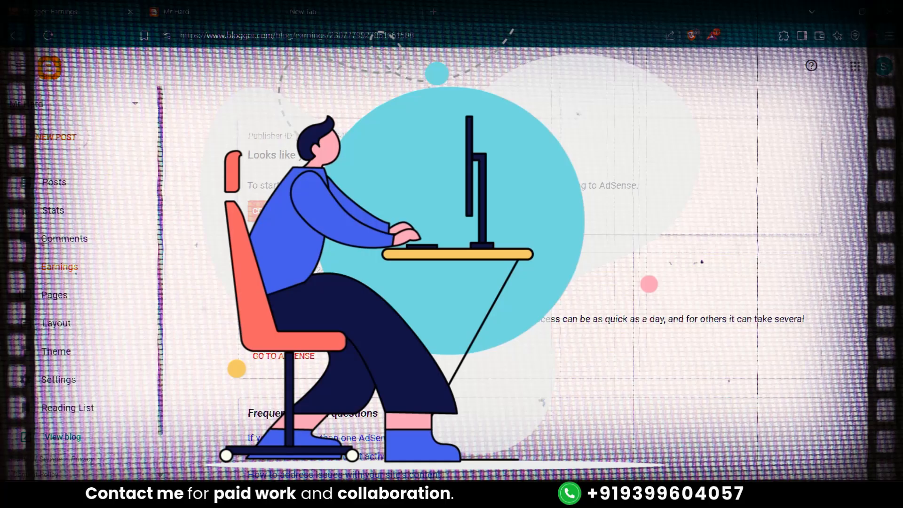
click(88, 302)
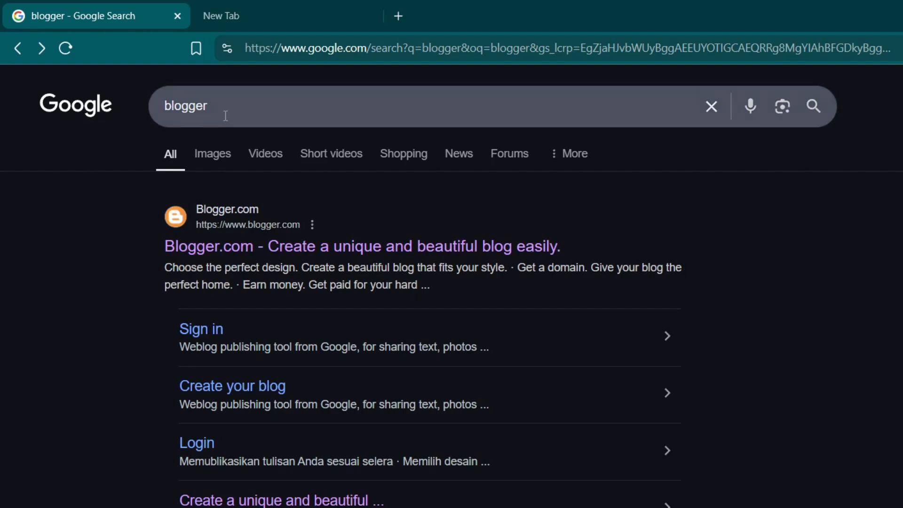
- Open Blogger.com from the Google search results for blogger and start creating a new blog
drag(240, 105, 138, 111)
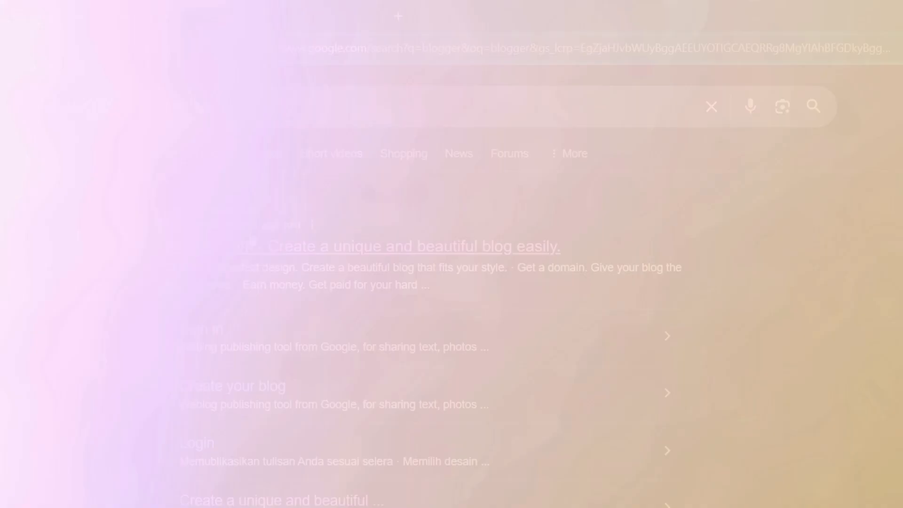
click(251, 238)
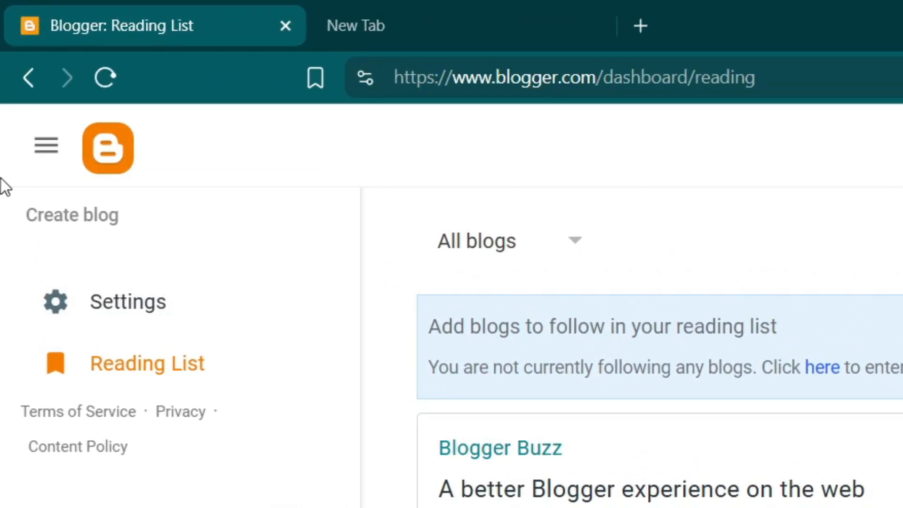
click(82, 216)
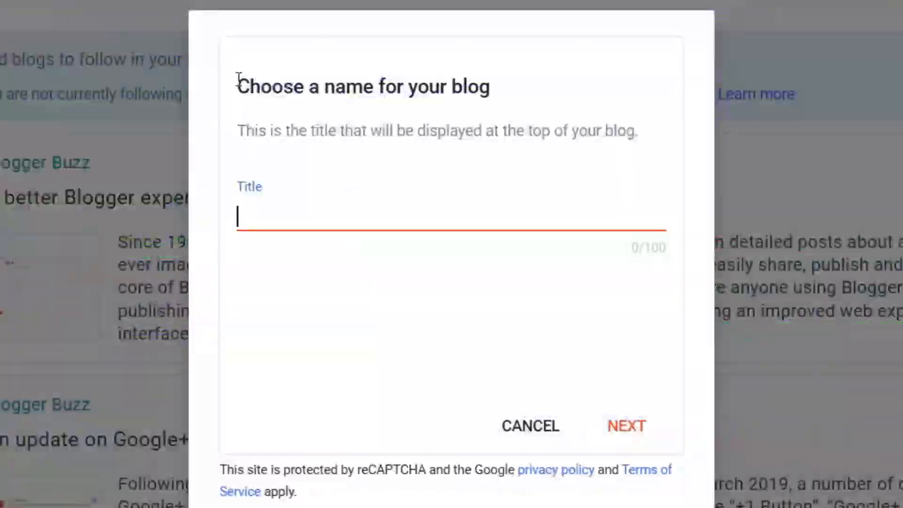
- Name the new blog "Mr Hard" and continue to choosing its URL
drag(237, 87, 516, 67)
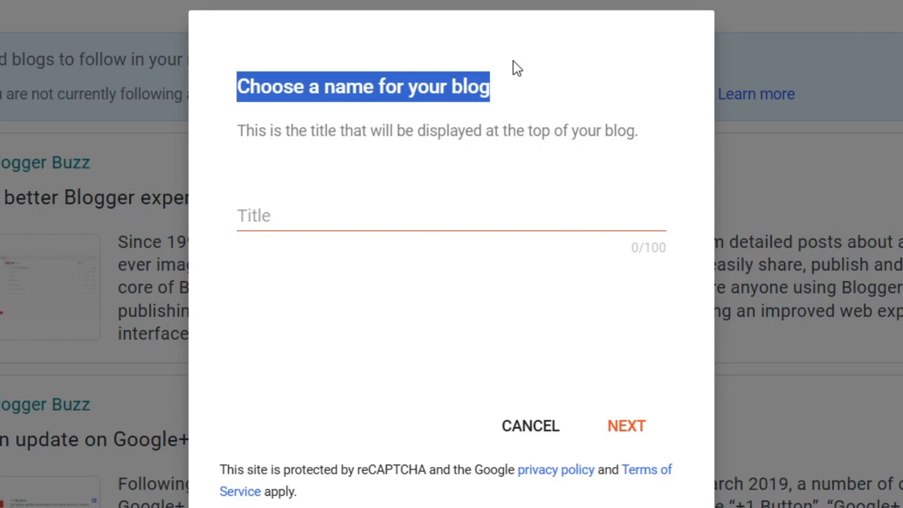
click(422, 222)
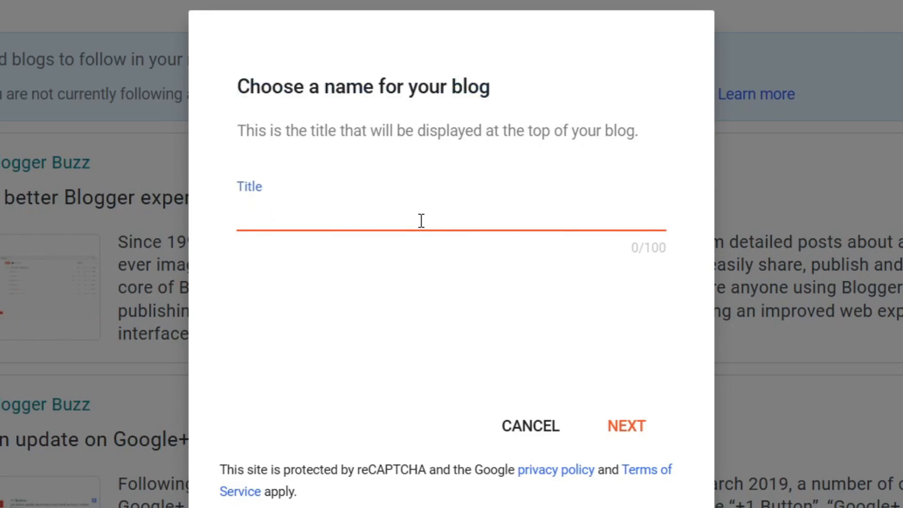
text(mr)
key(BackSpace)
text(Mr Hard)
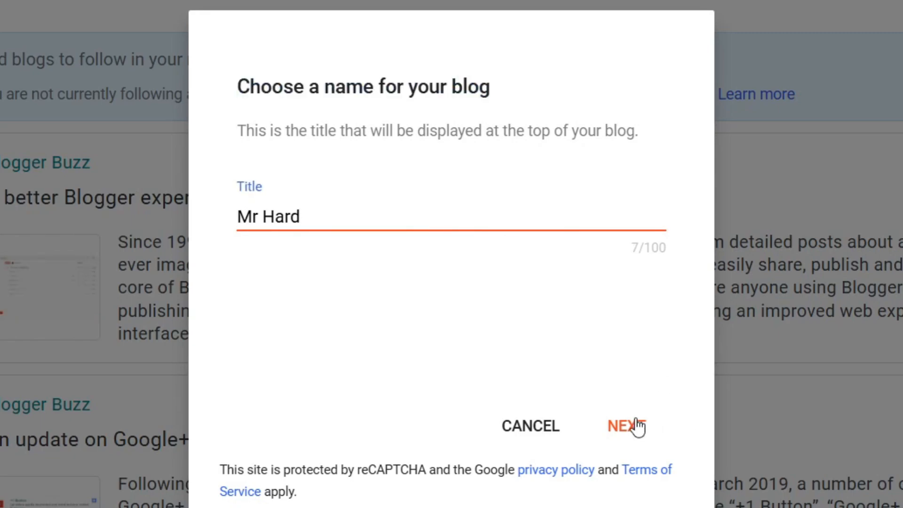
click(630, 426)
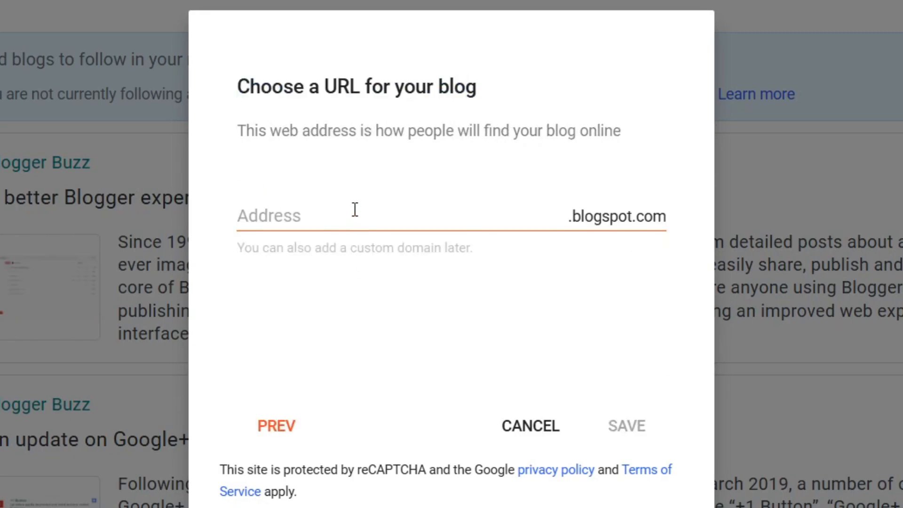
- Try mrhard and its hyphenated form mr-hard as the blog's blogspot.com address
click(305, 218)
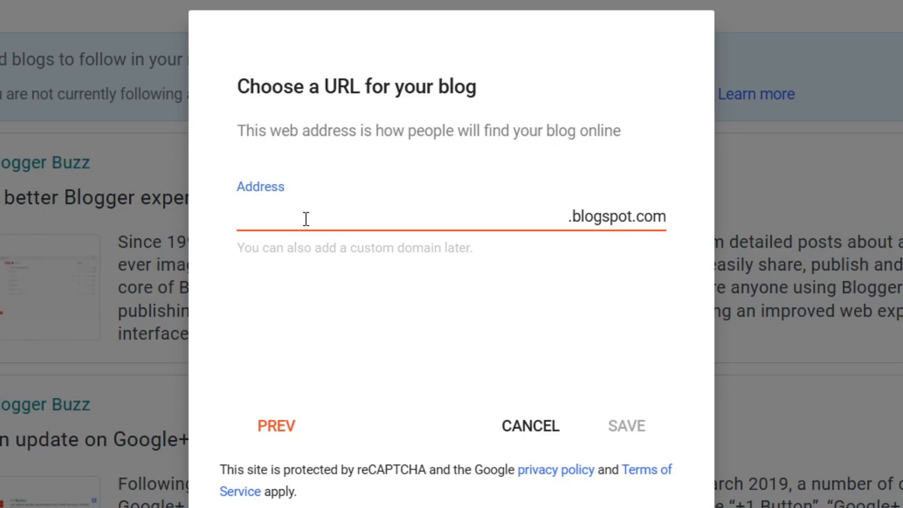
text(mrhard)
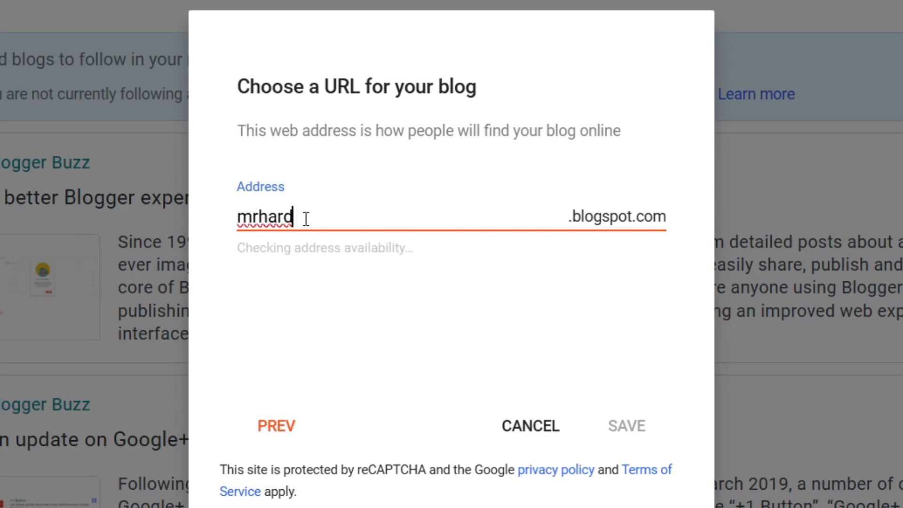
click(221, 237)
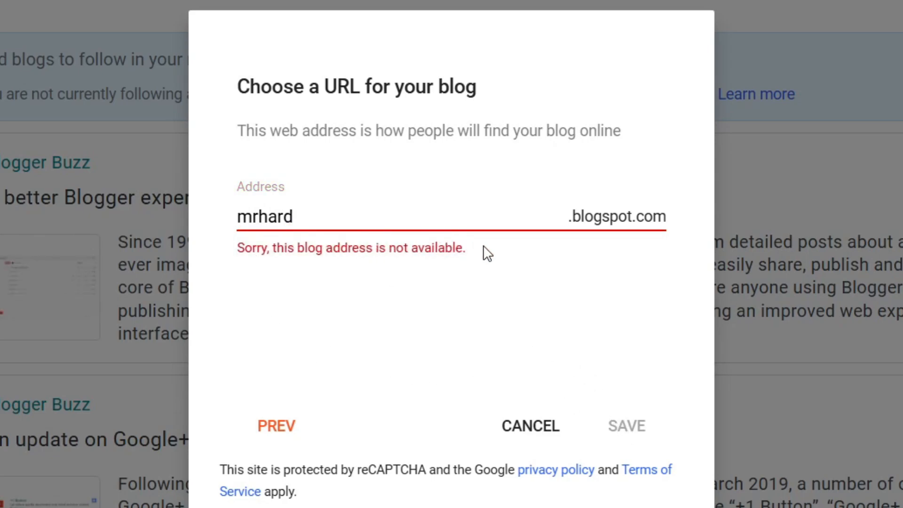
click(334, 214)
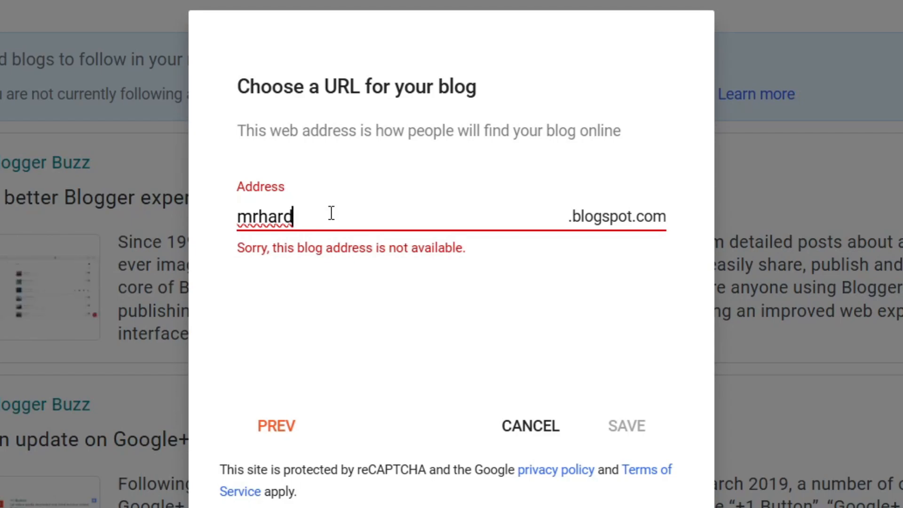
key(Left)
key(Left)
key(Left)
key(Left)
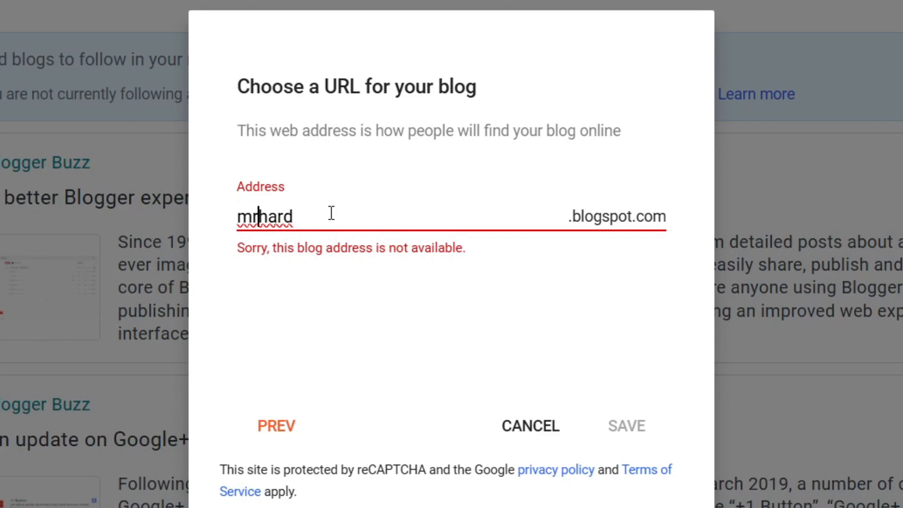
text(-)
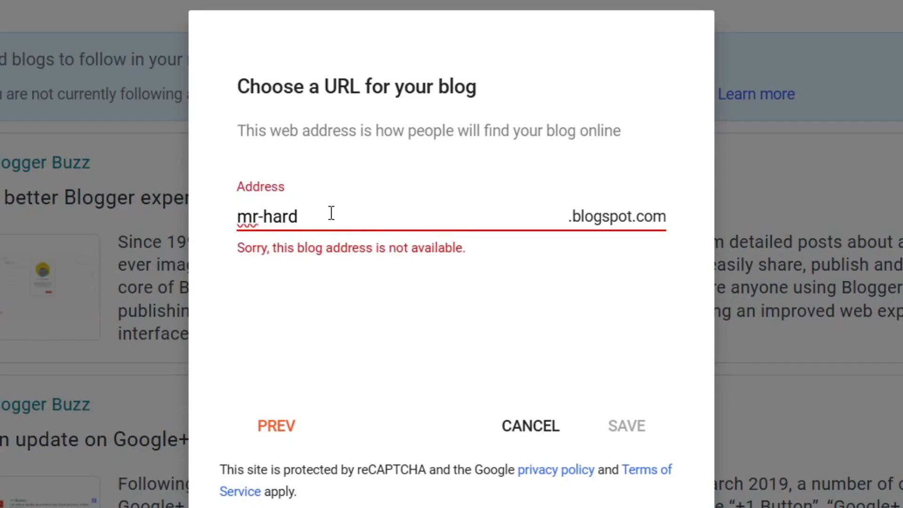
- Replace the blog address with realhardtech and save the new blog
click(349, 213)
key(BackSpace)
key(BackSpace)
key(BackSpace)
key(BackSpace)
key(BackSpace)
key(BackSpace)
key(BackSpace)
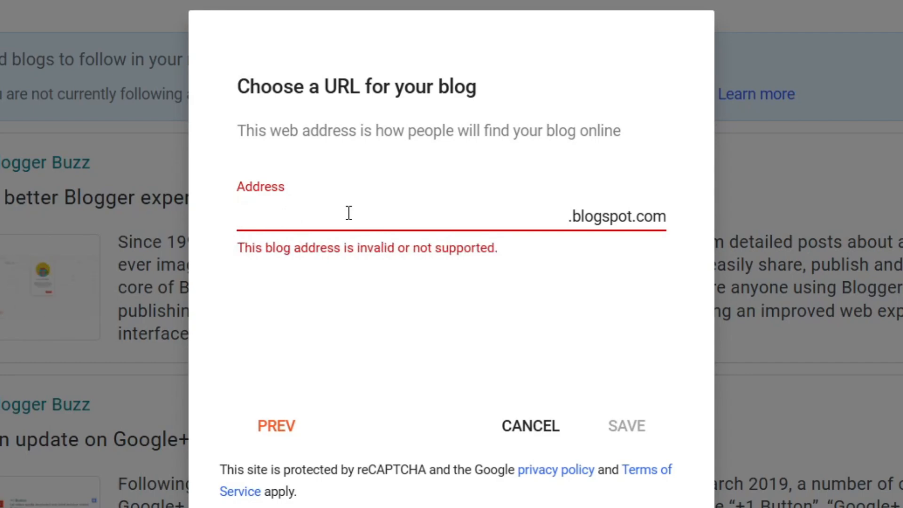
text(realhardtech)
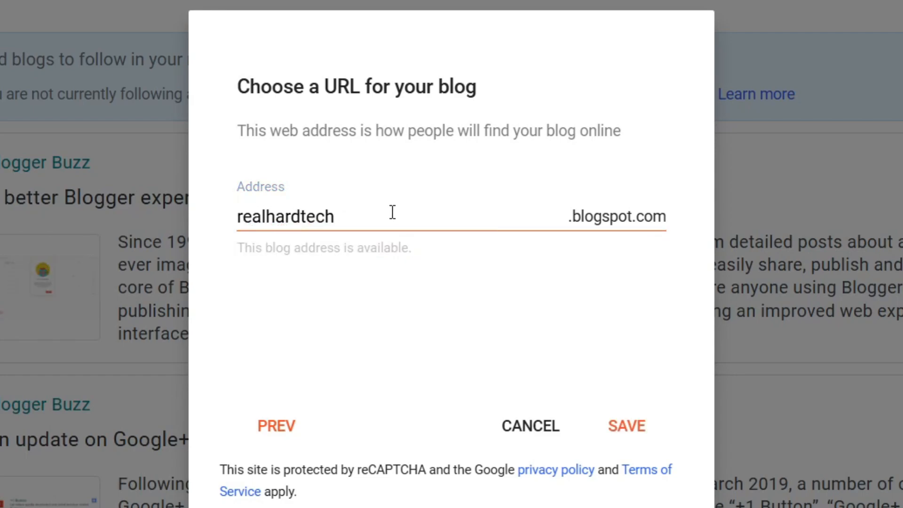
click(638, 430)
click(622, 428)
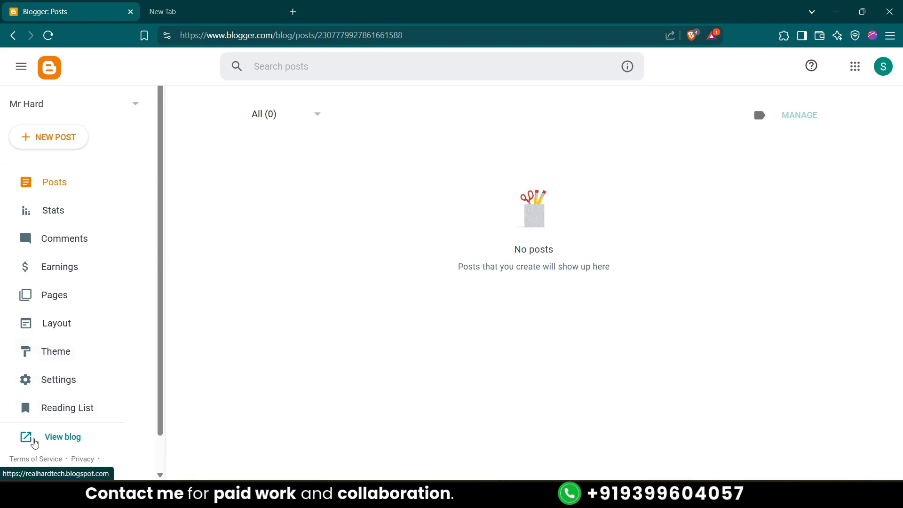
- Open the new blog's public page and examine its title and footer credits
click(62, 437)
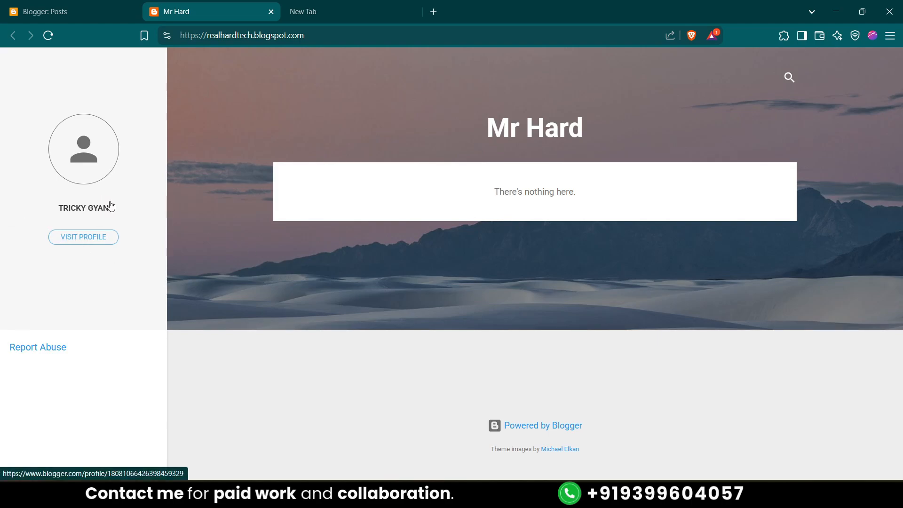
drag(459, 128, 593, 130)
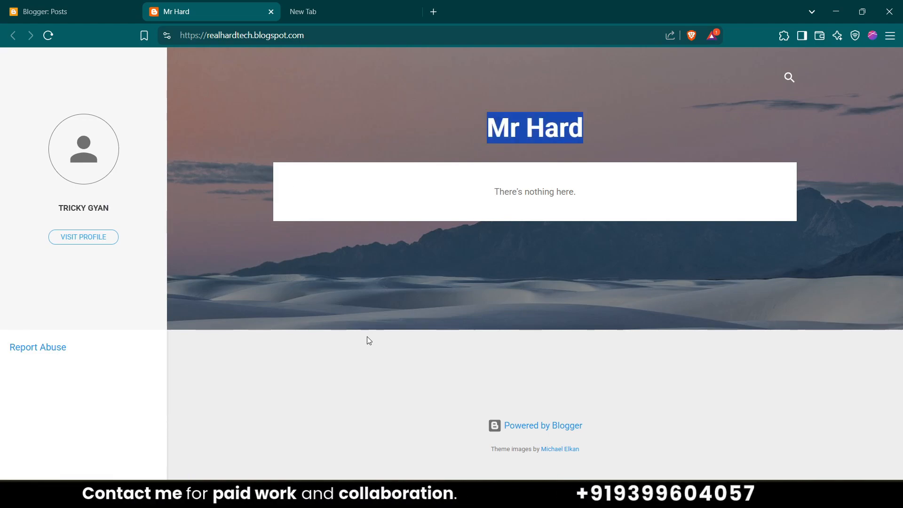
click(364, 337)
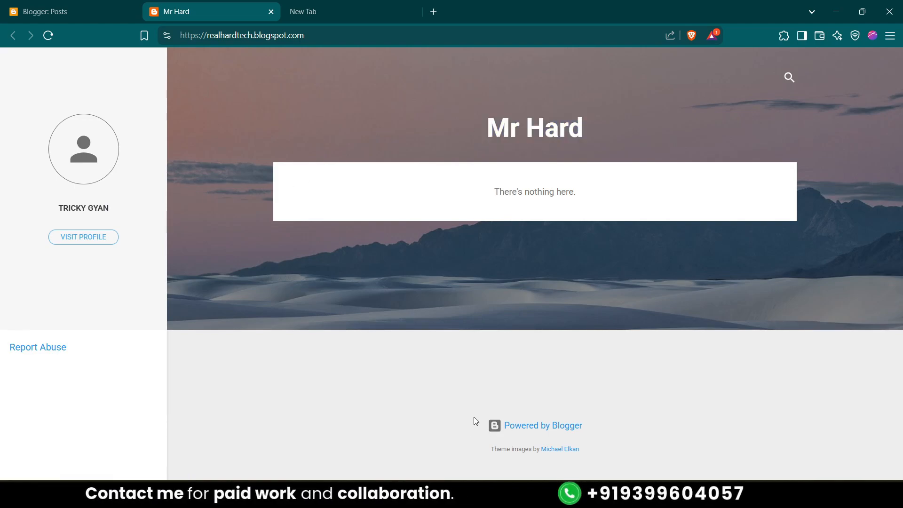
drag(474, 418, 661, 439)
click(445, 444)
- Return to the blog's dashboard, create a new post and place the cursor in its empty body
click(91, 9)
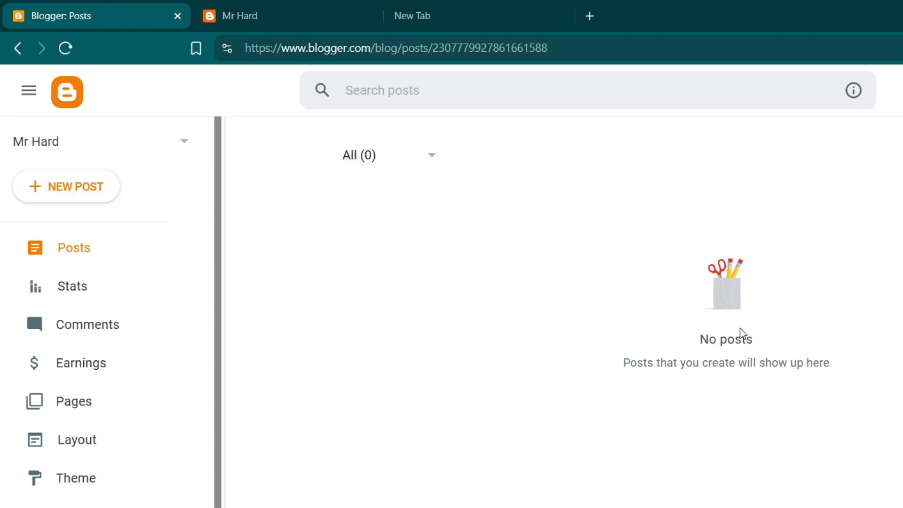
click(59, 193)
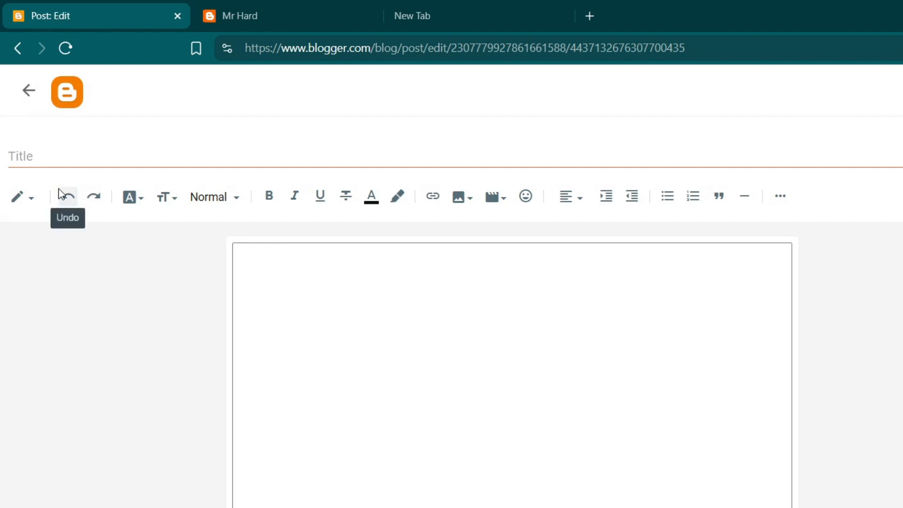
click(250, 276)
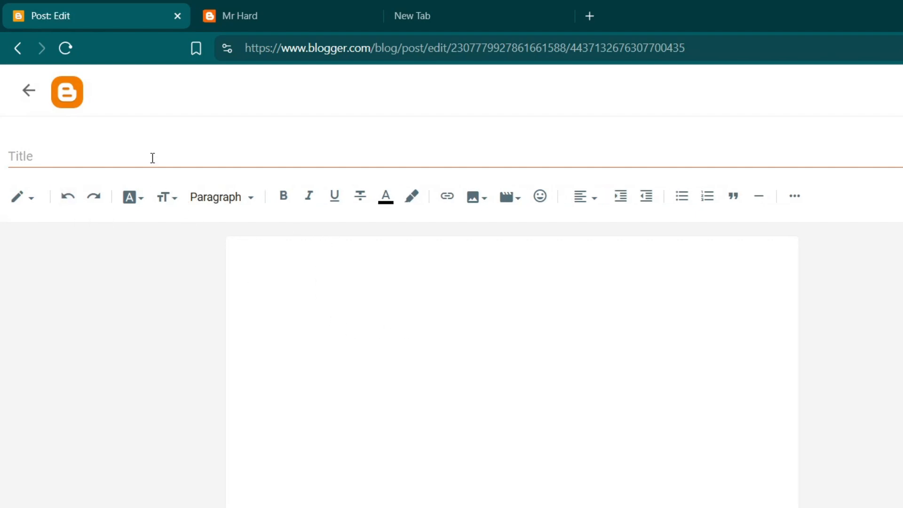
click(154, 155)
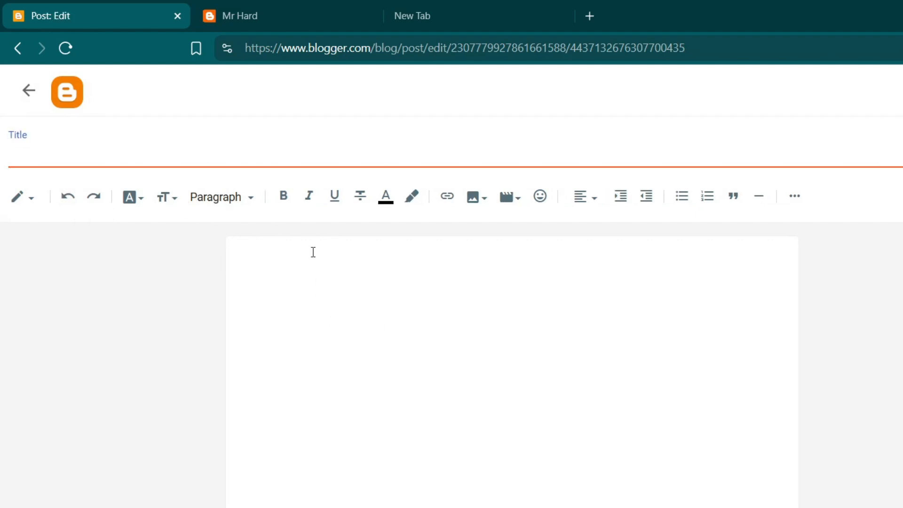
click(335, 296)
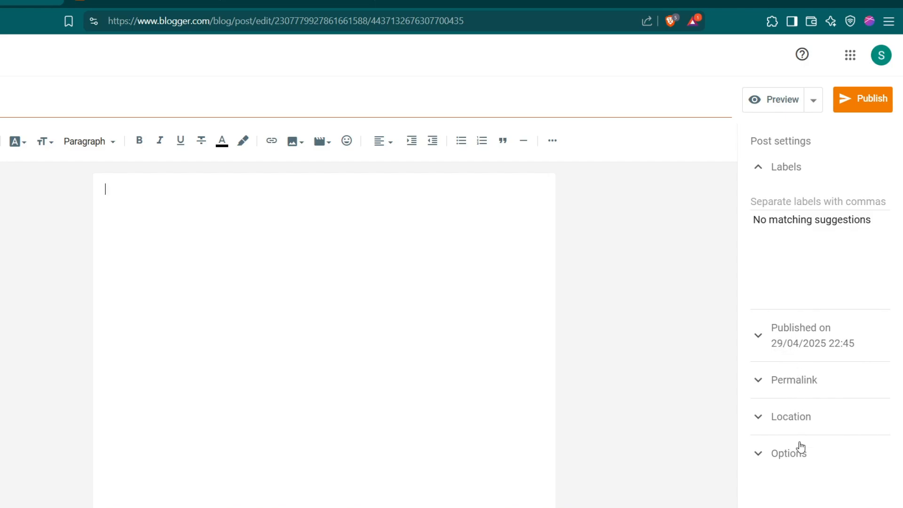
- Examine the new post's label field and its publication date and time options
click(767, 170)
click(768, 170)
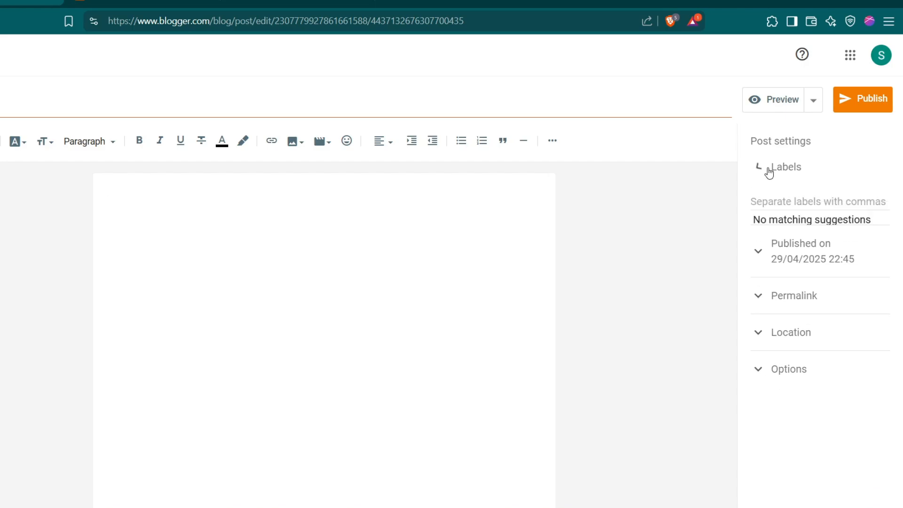
click(792, 198)
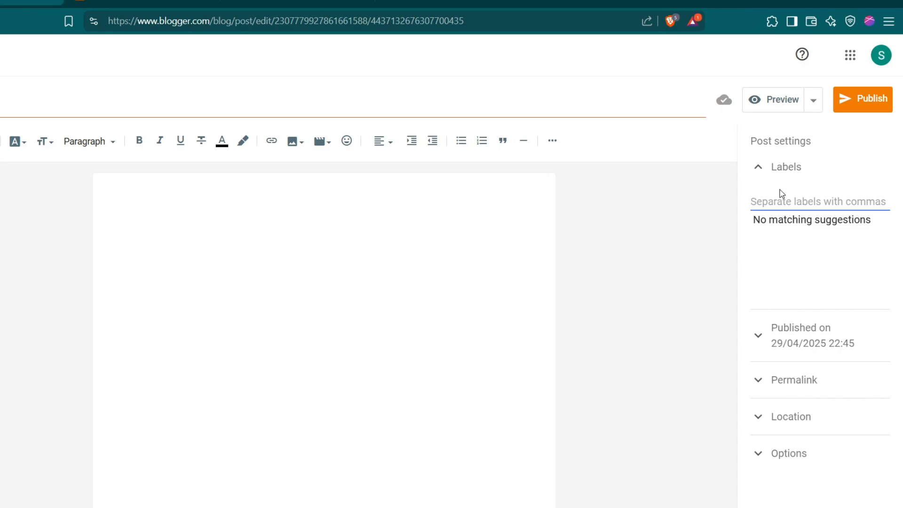
click(759, 335)
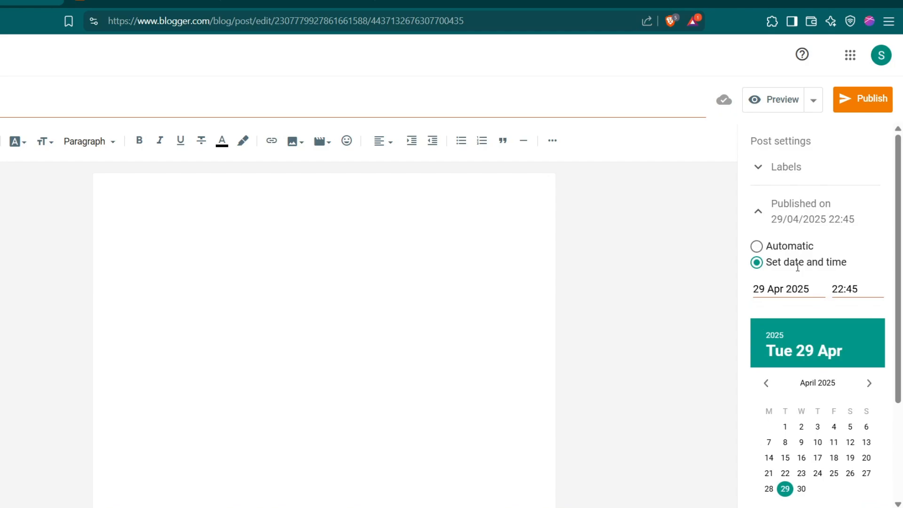
scroll(836, 264, down, 3)
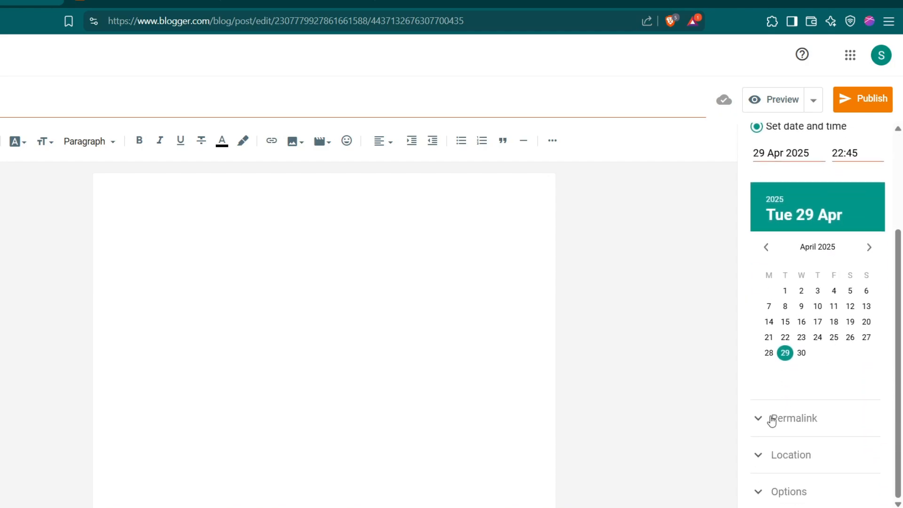
- Open the new post's permalink settings and choose a custom permalink, placing the cursor in its empty field
click(756, 422)
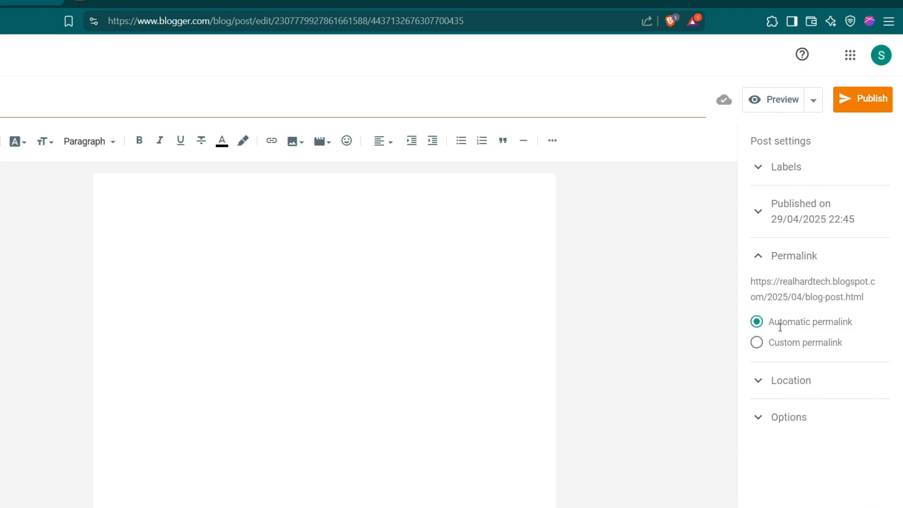
drag(766, 328, 873, 317)
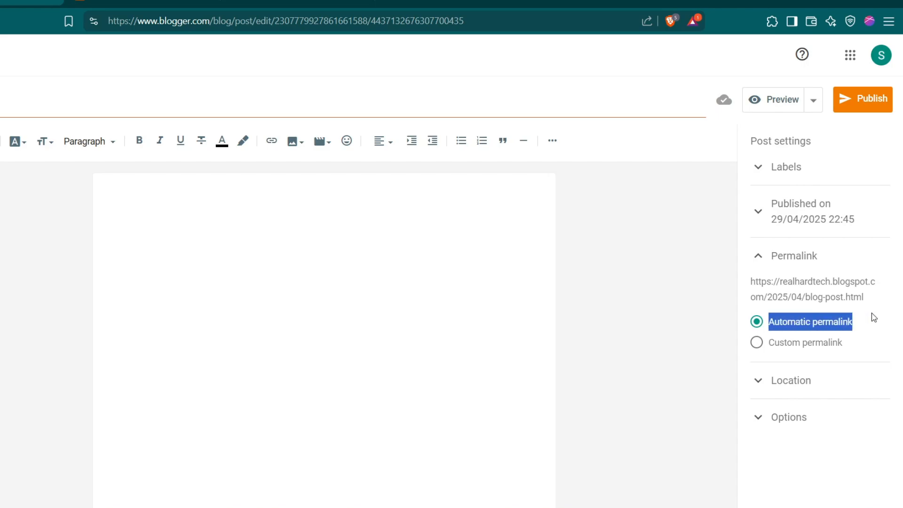
click(756, 344)
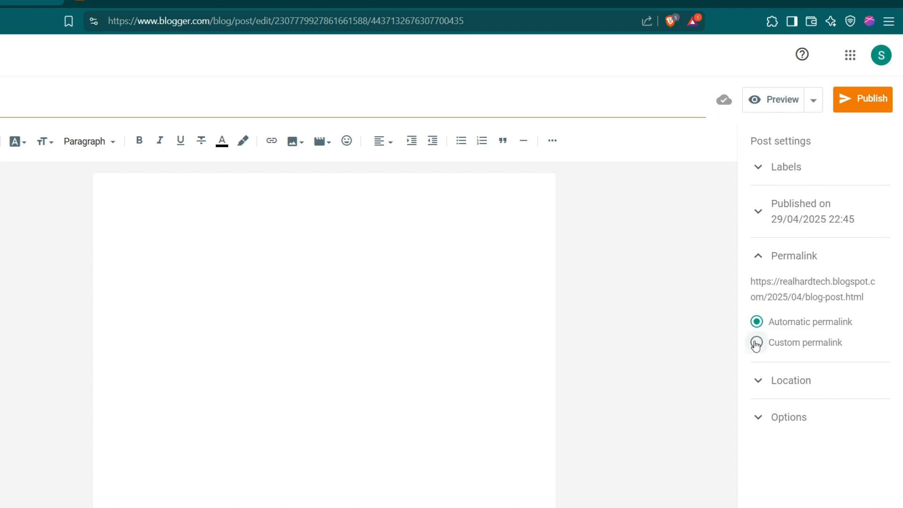
click(767, 365)
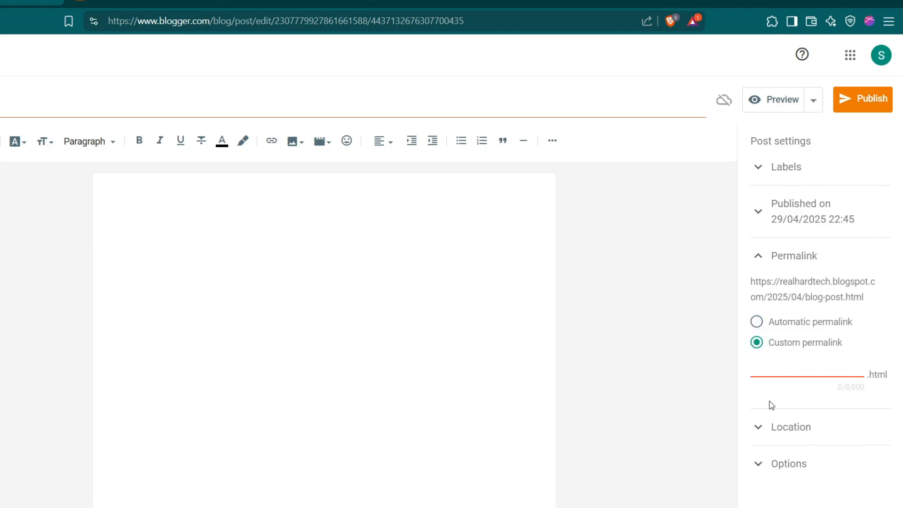
- Examine the post's location setting and its reader comment options
click(753, 438)
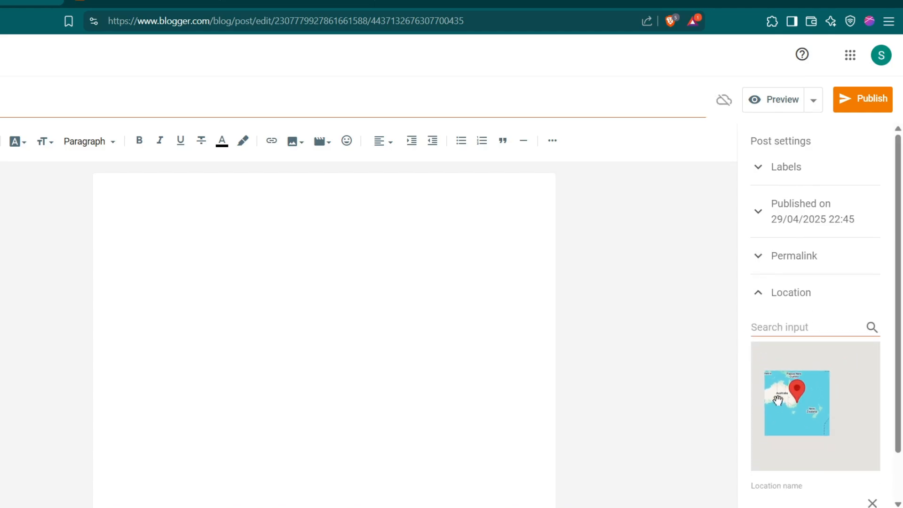
click(753, 308)
click(759, 338)
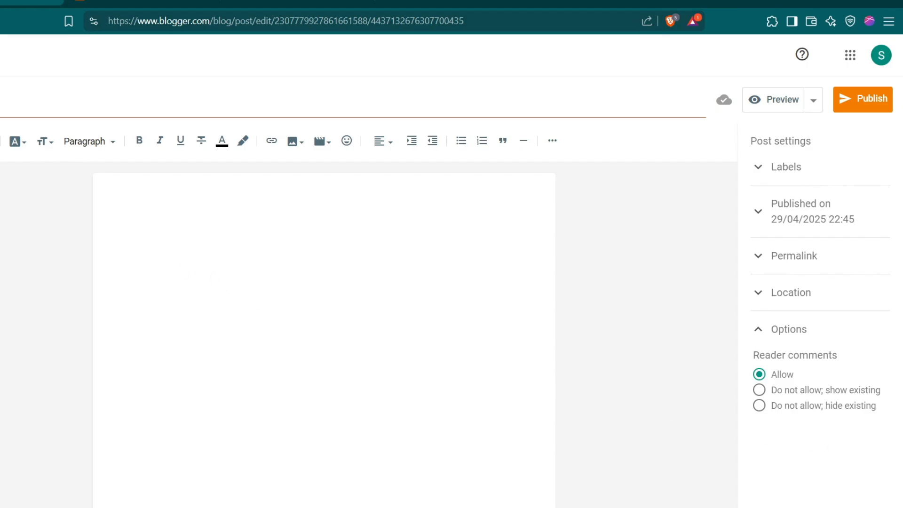
- Leave the post editor and look through the blog's stats, comments, earnings and pages sections
key(alt+Left)
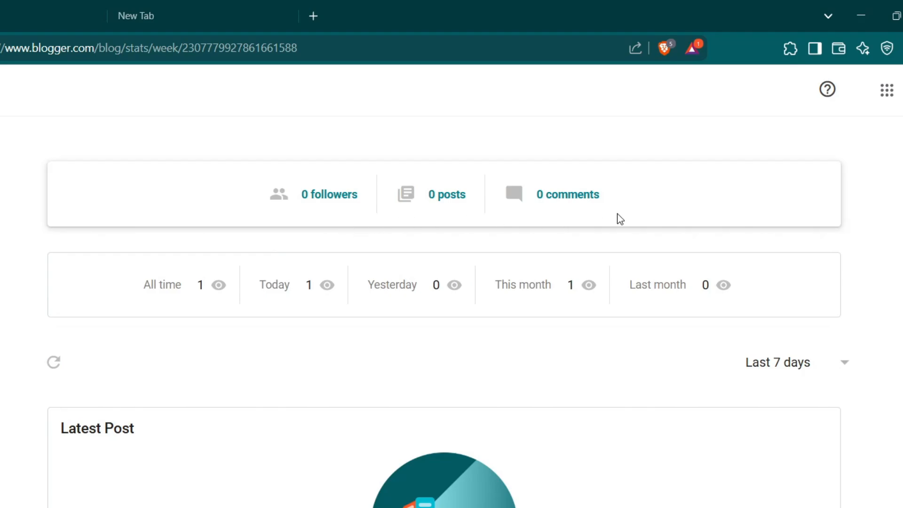
scroll(550, 443, down, 10)
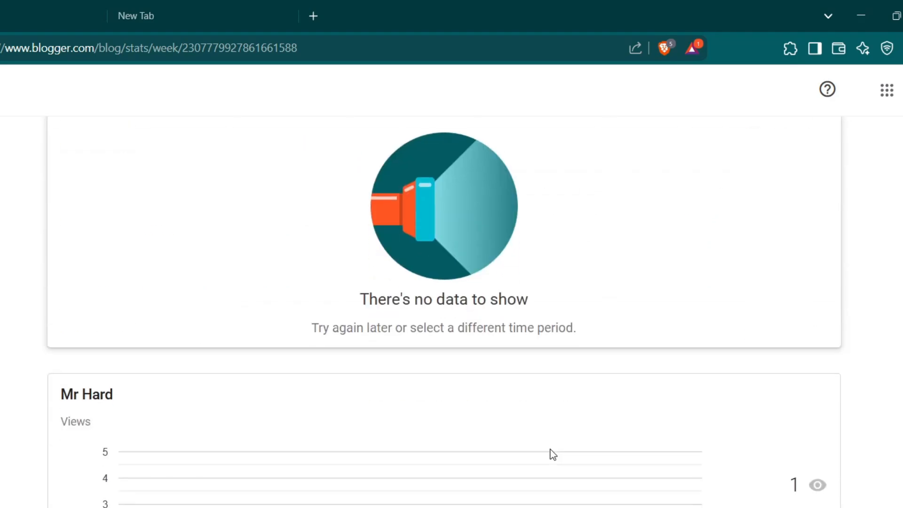
click(92, 319)
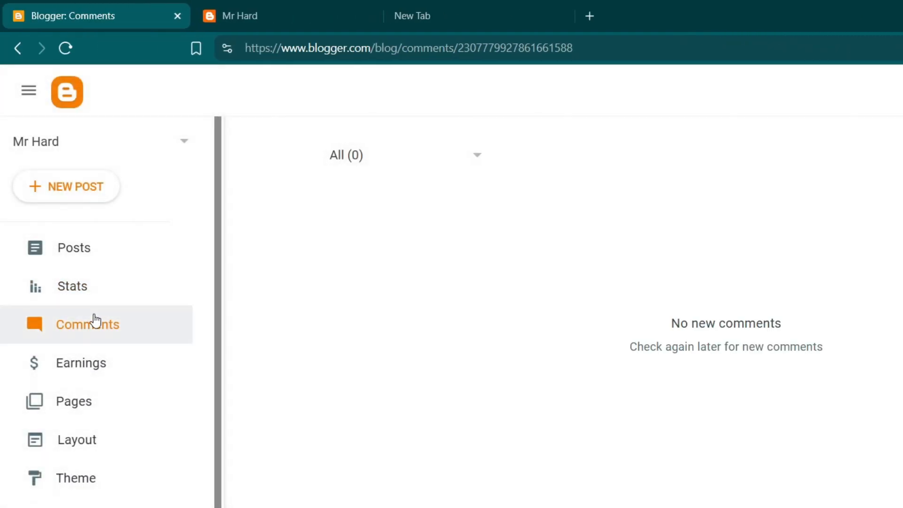
click(90, 364)
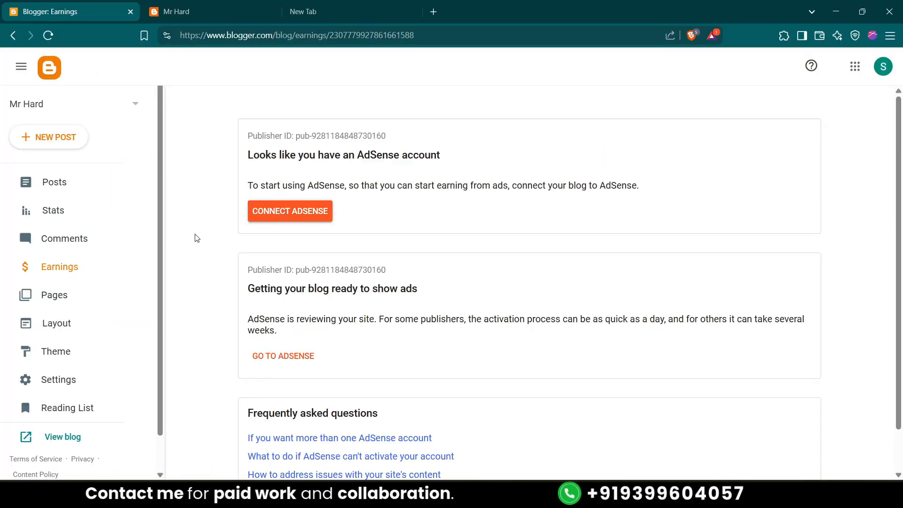
click(87, 302)
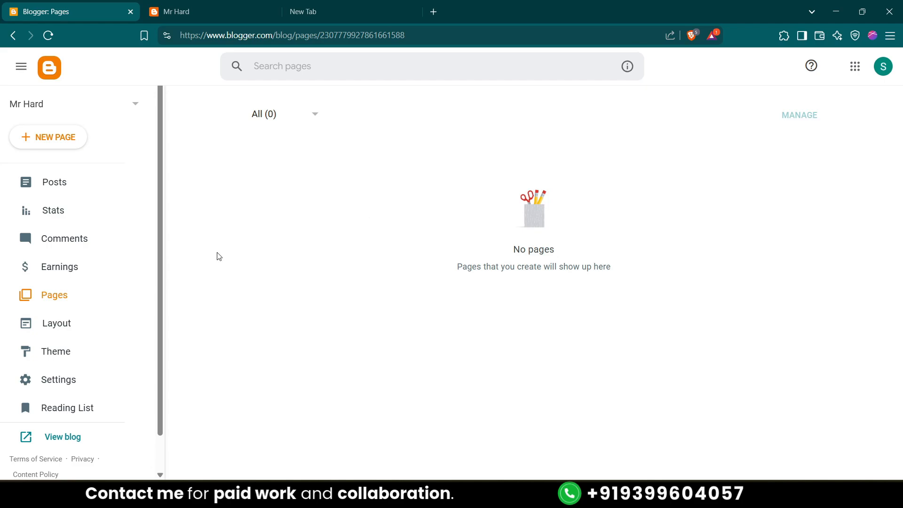
- Open the blog's layout and compare its gadget sections with the public Mr Hard page
click(53, 336)
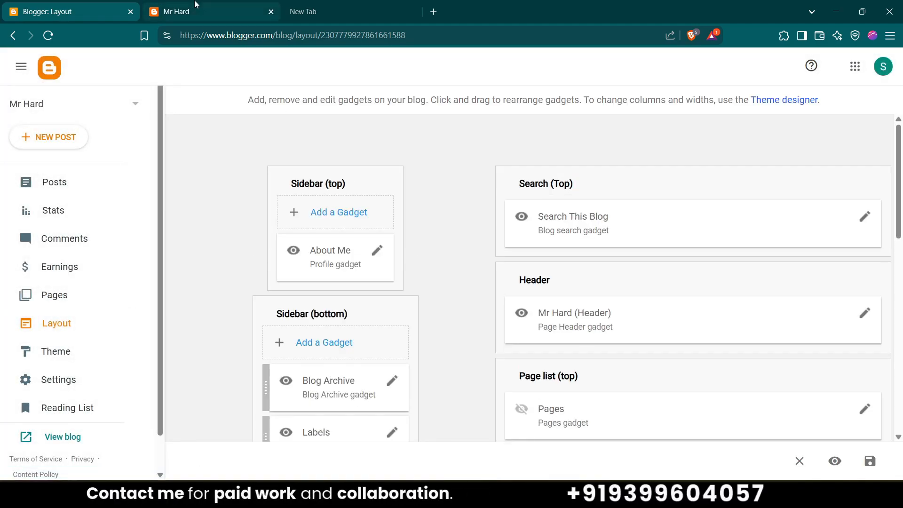
click(176, 11)
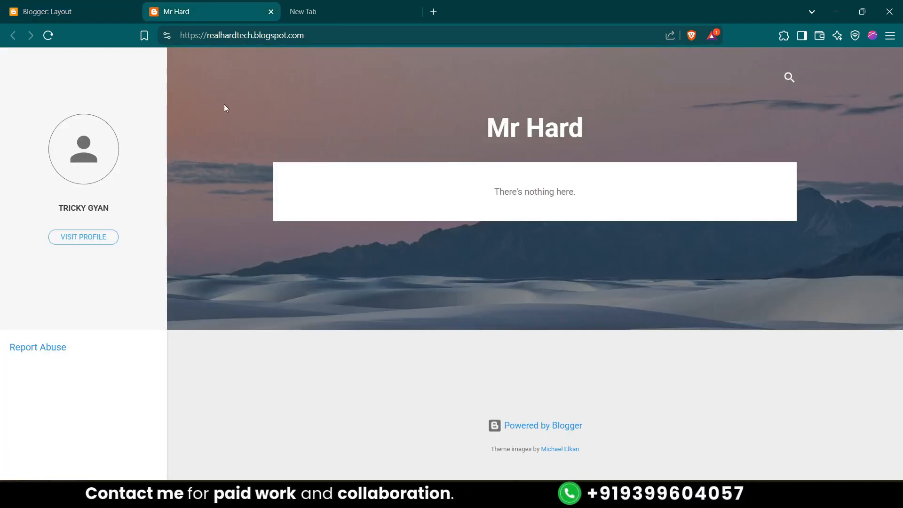
click(82, 6)
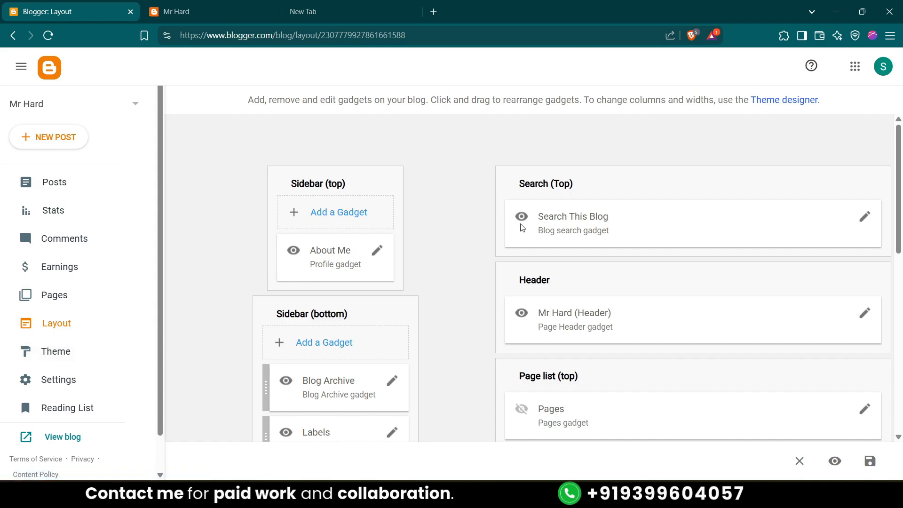
scroll(527, 244, down, 3)
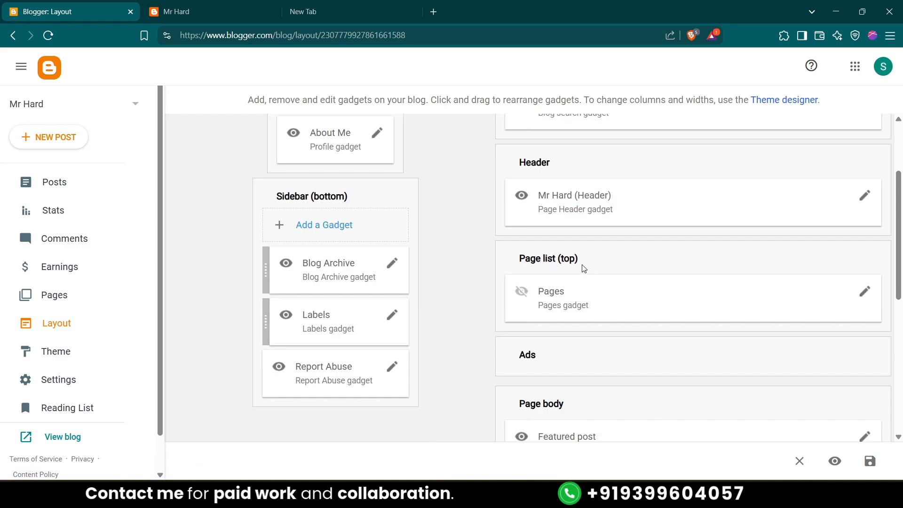
scroll(499, 288, up, 3)
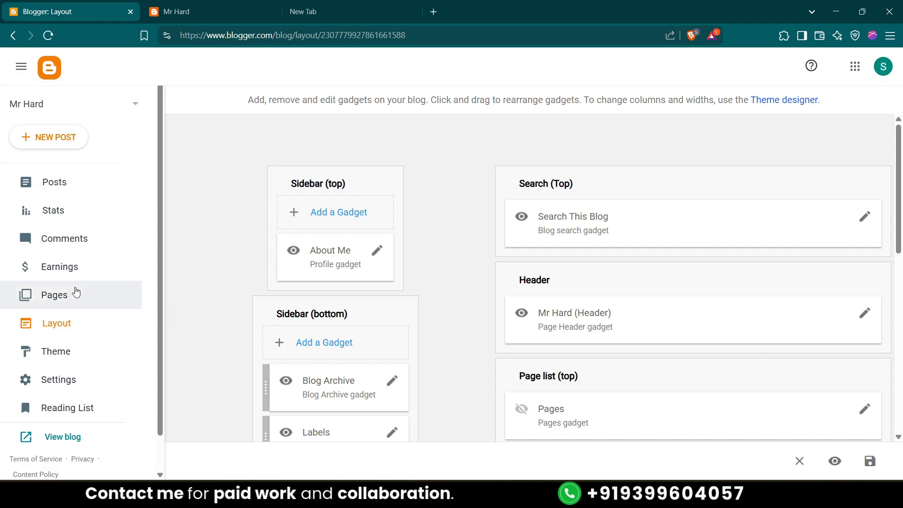
scroll(84, 278, down, 1)
- Open the blog's theme gallery, check the current look on the public page and browse the available themes
click(59, 332)
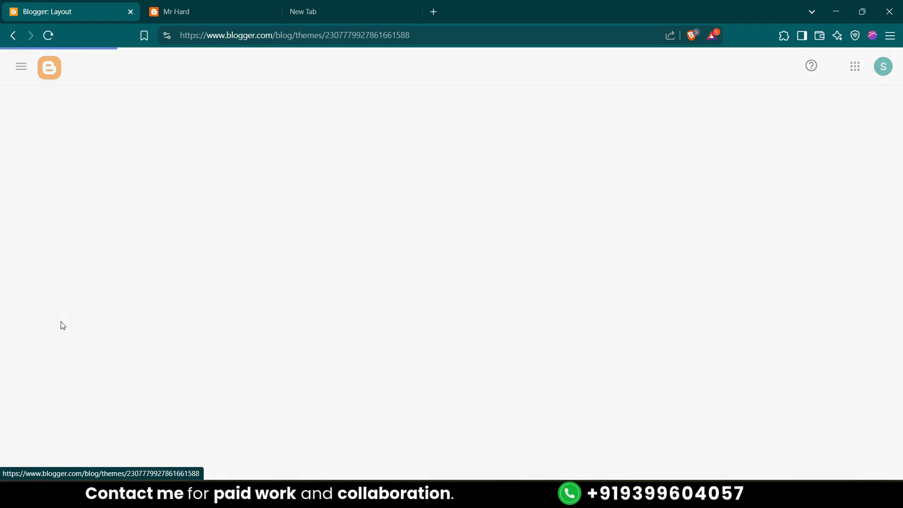
click(237, 14)
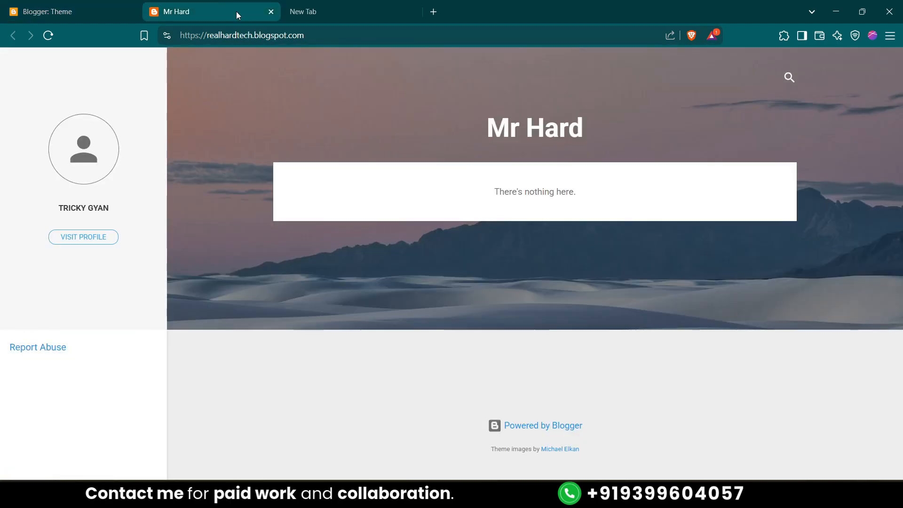
click(80, 4)
scroll(677, 377, down, 10)
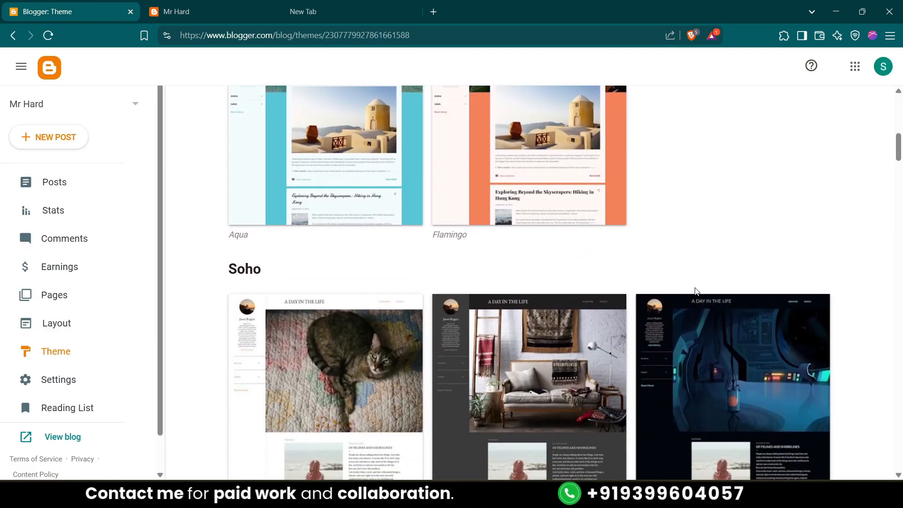
scroll(789, 244, down, 6)
scroll(784, 258, down, 10)
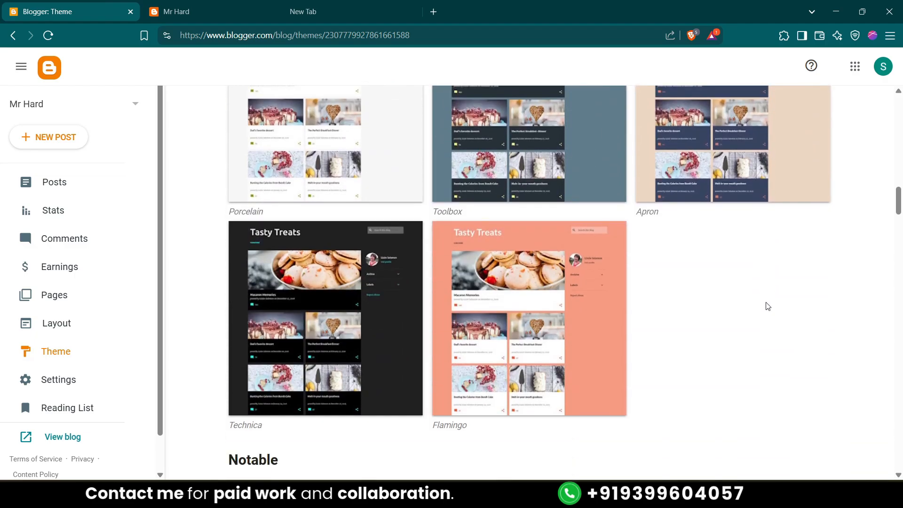
scroll(782, 336, down, 6)
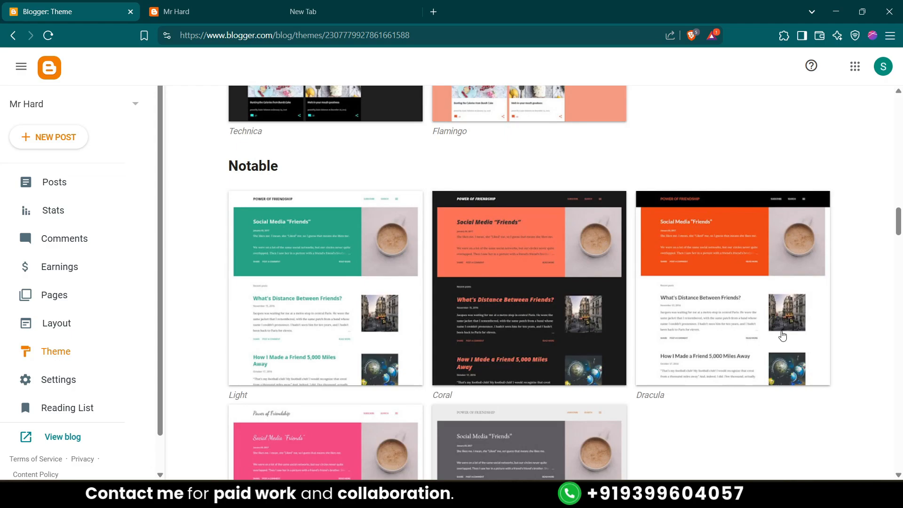
scroll(783, 336, down, 8)
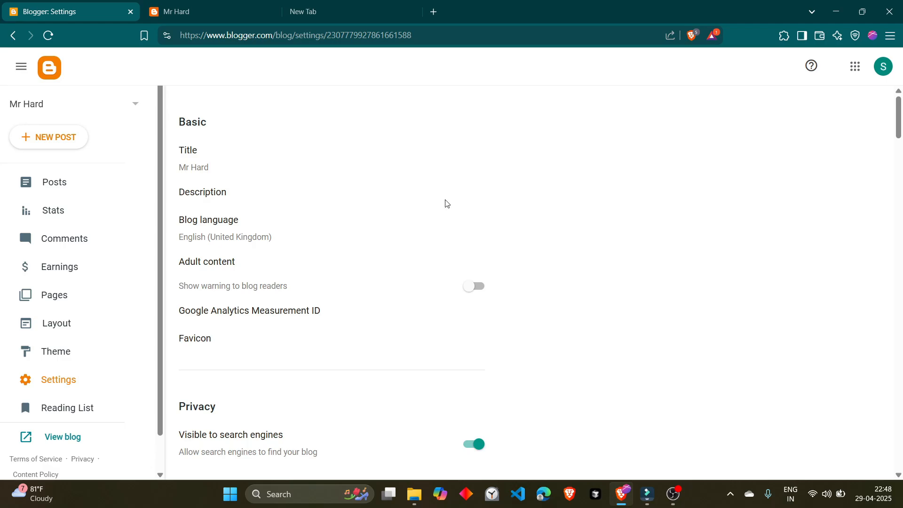
- Examine the blog's settings from the basic options through posts, meta tags, and crawlers and indexing
scroll(511, 200, down, 20)
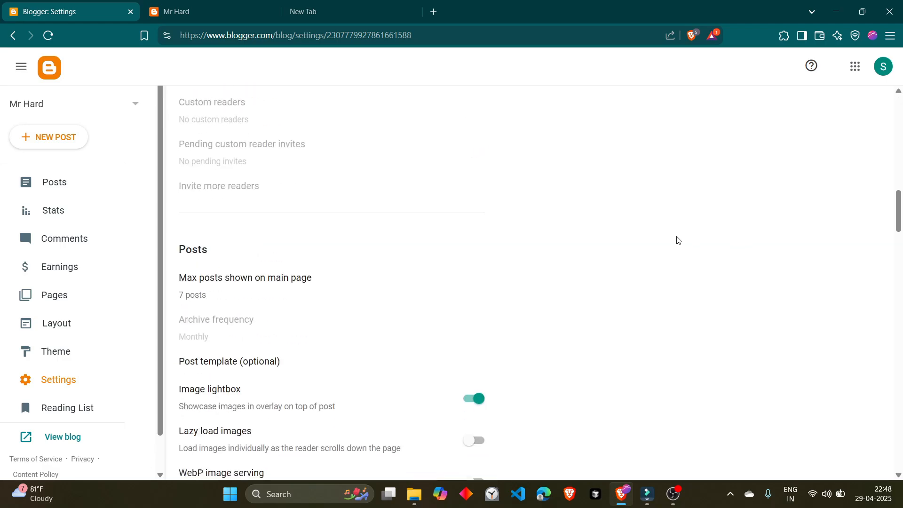
scroll(643, 262, down, 20)
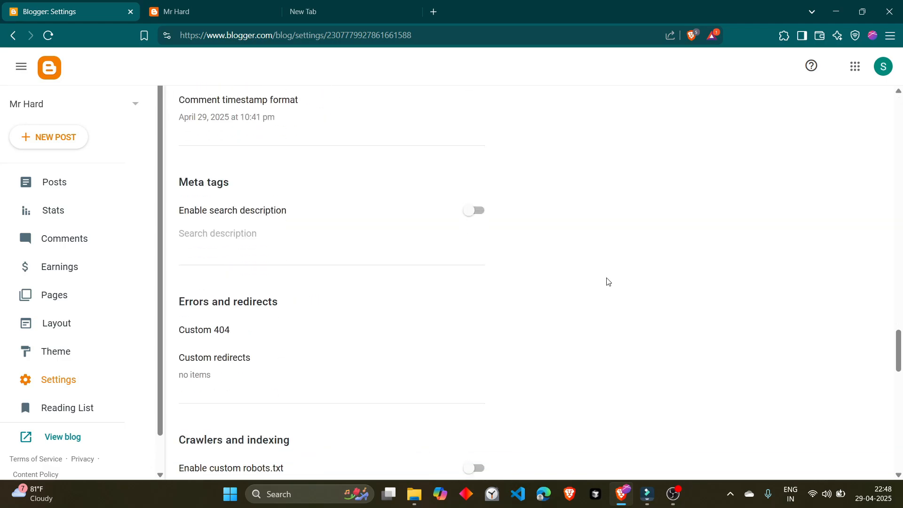
scroll(609, 282, down, 12)
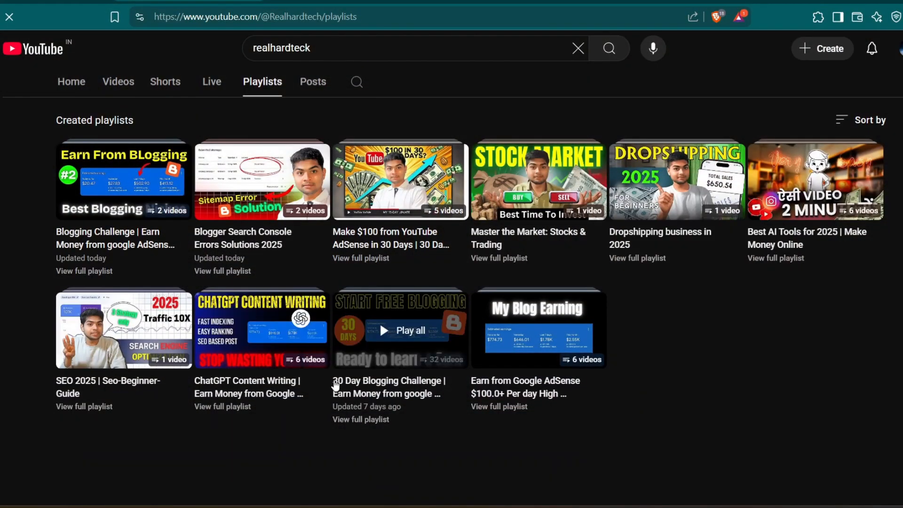
- Switch to YouTube and look through the Realhardtech channel's 30 Day Blogging Challenge playlist entry and its uploaded videos
drag(334, 382, 438, 395)
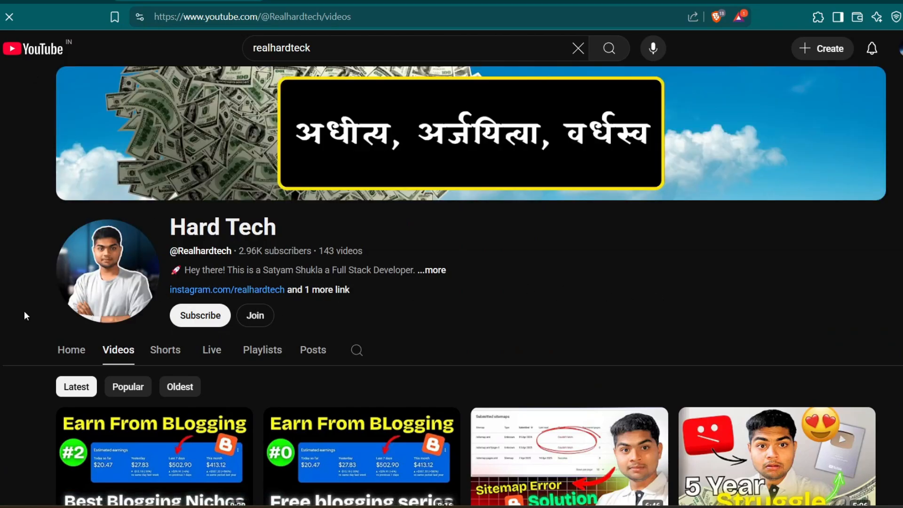
scroll(523, 292, down, 2)
scroll(471, 282, up, 2)
scroll(467, 303, down, 5)
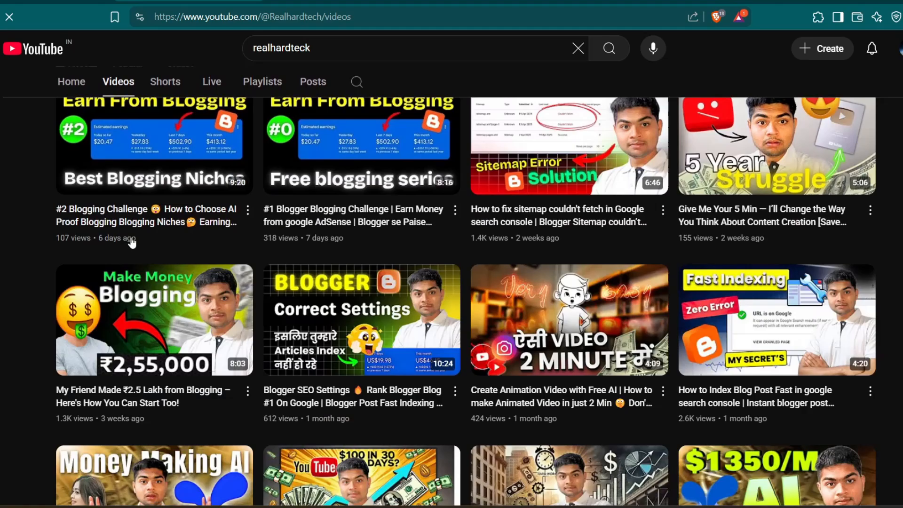
scroll(381, 334, down, 10)
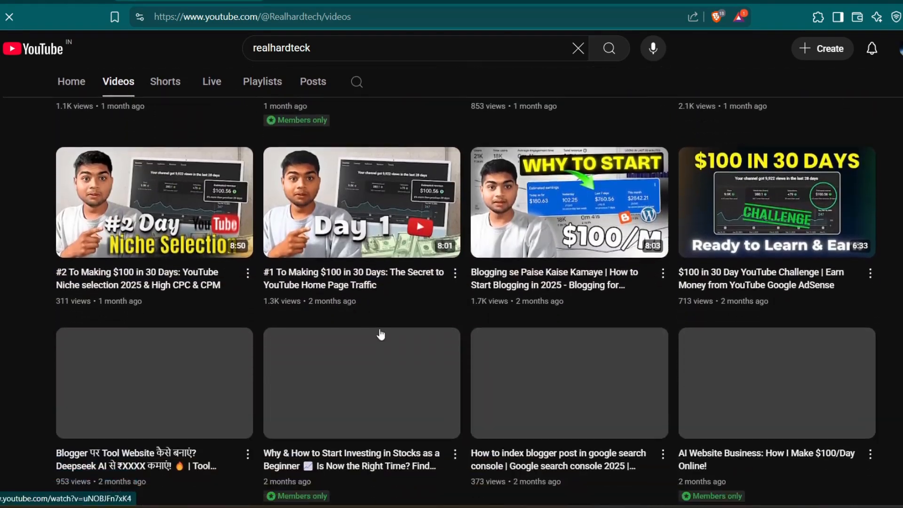
scroll(756, 299, down, 2)
scroll(245, 360, down, 3)
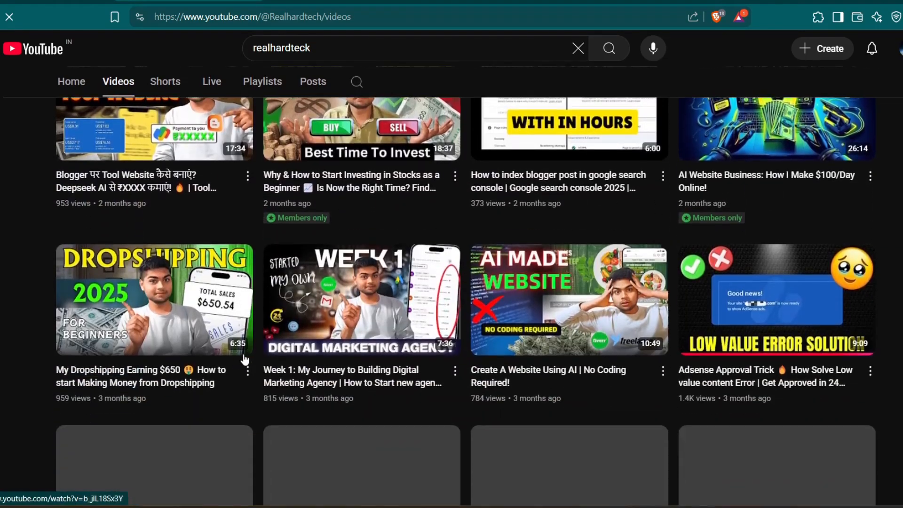
scroll(669, 357, down, 3)
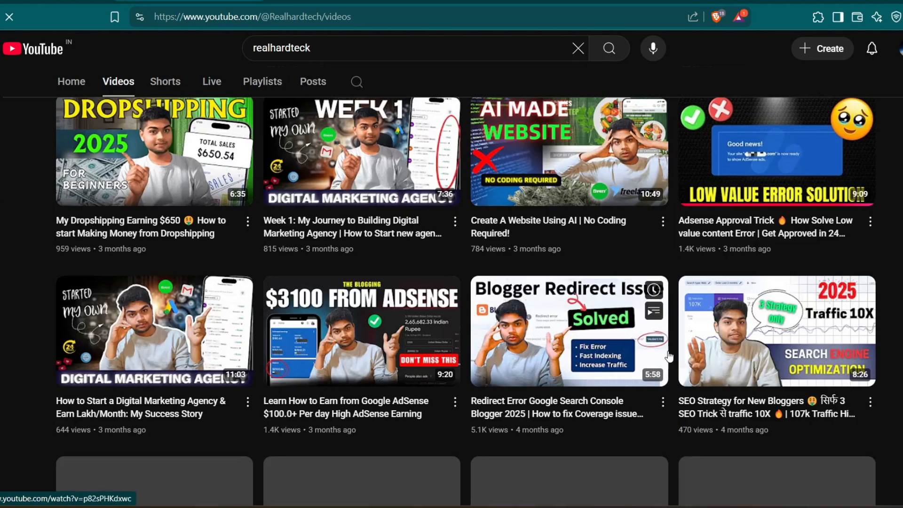
scroll(669, 356, down, 8)
scroll(548, 379, down, 7)
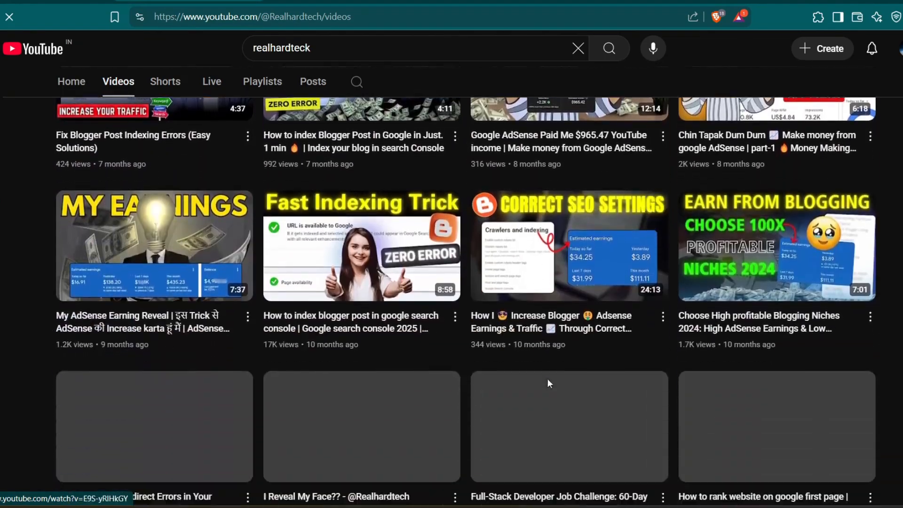
scroll(548, 380, down, 5)
scroll(466, 301, up, 20)
click(272, 82)
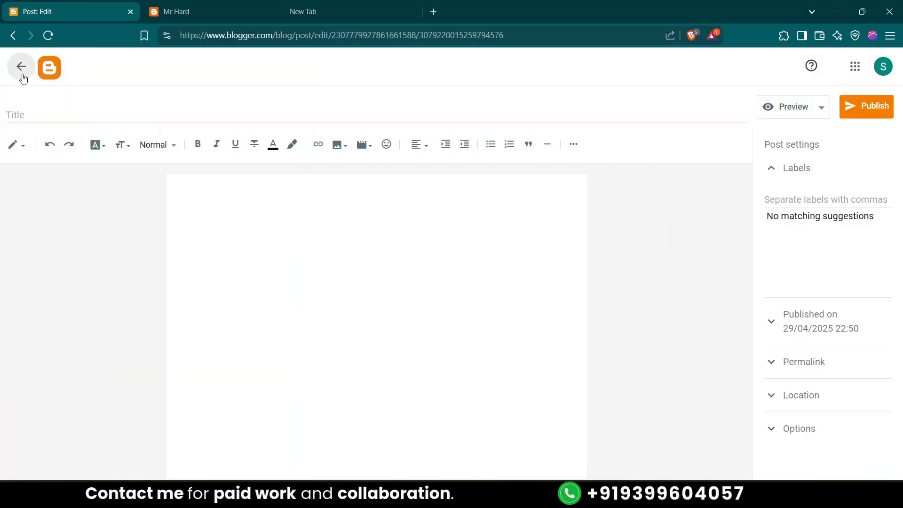
- Back in Blogger, open another blank post and leave it to return to the blog's settings
click(21, 70)
click(56, 139)
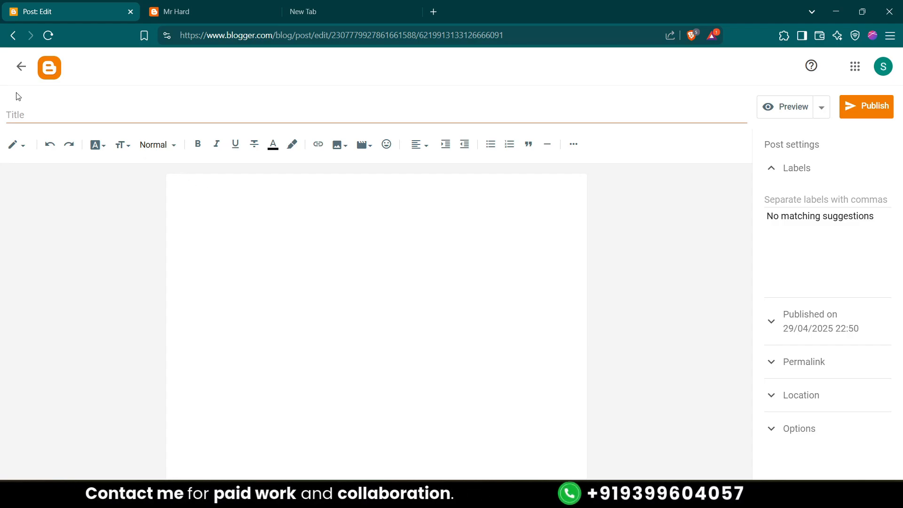
click(21, 70)
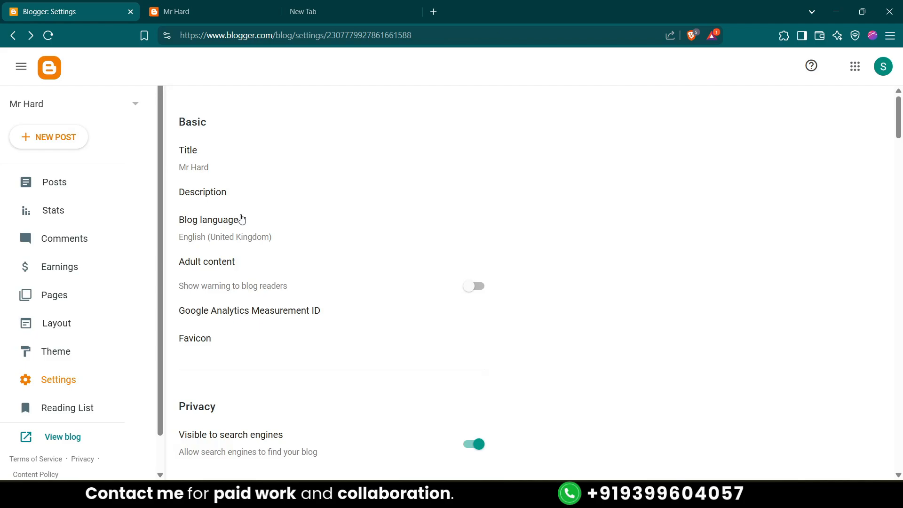